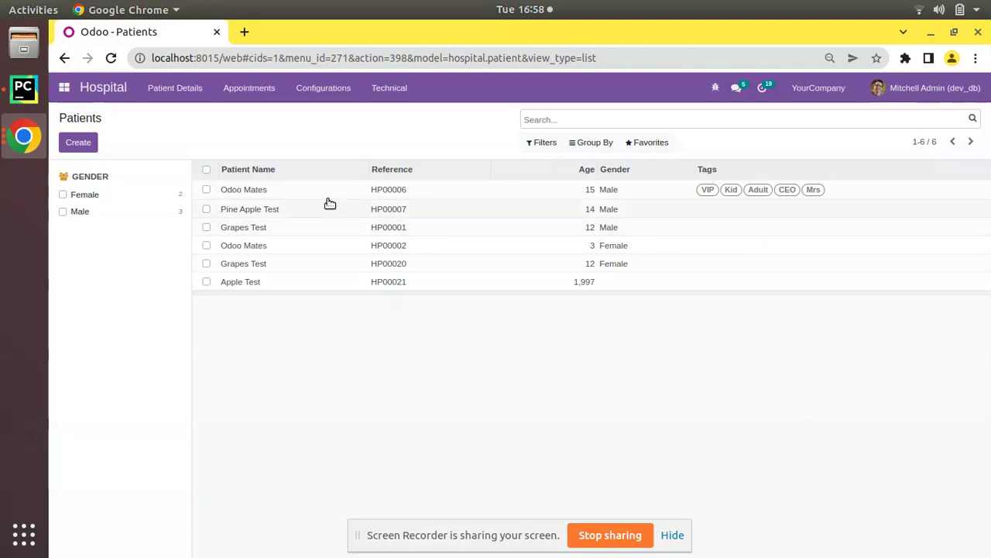
- Give patient Pine Apple Test the VIP and Kid tags and save the record
left_click(272, 210)
left_click(73, 144)
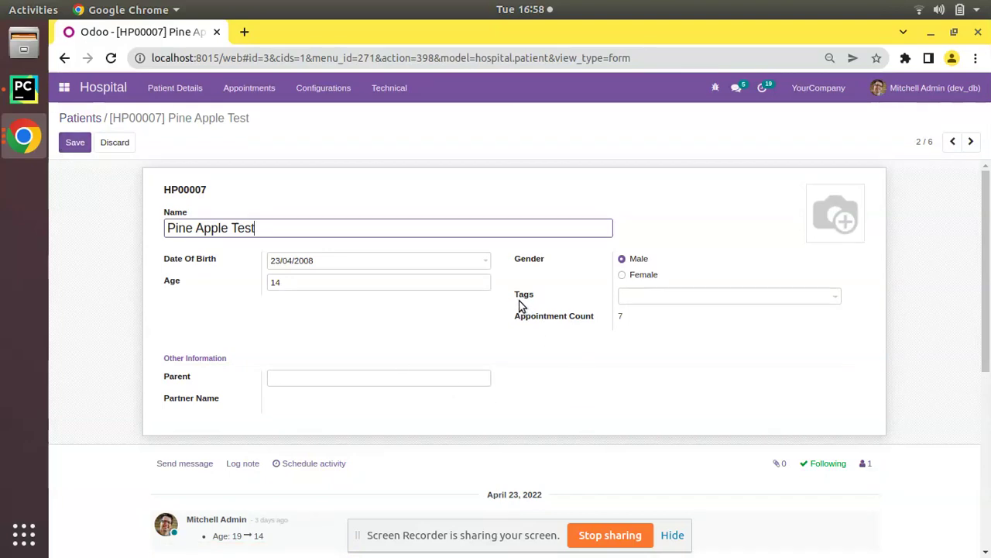
mouse_move(522, 302)
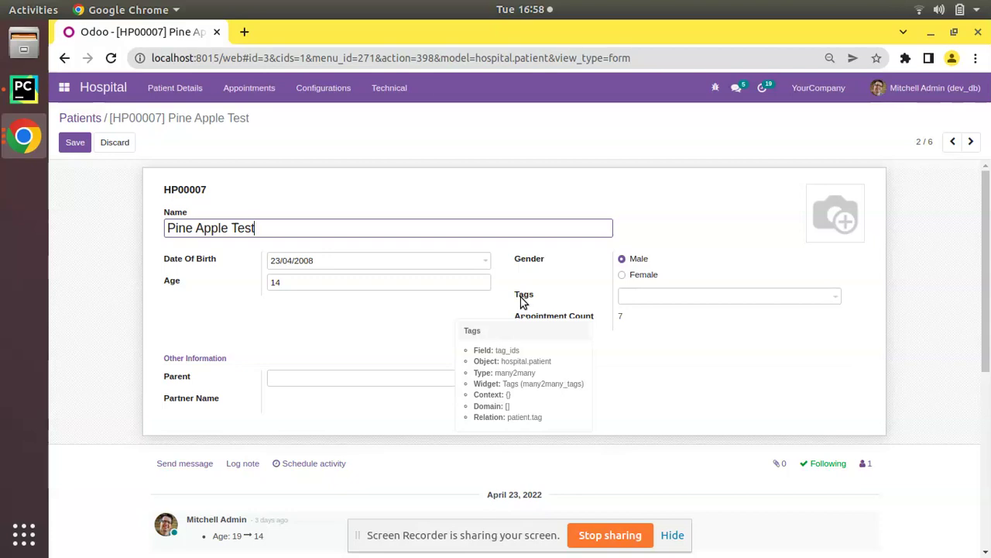
left_click(638, 297)
left_click(686, 314)
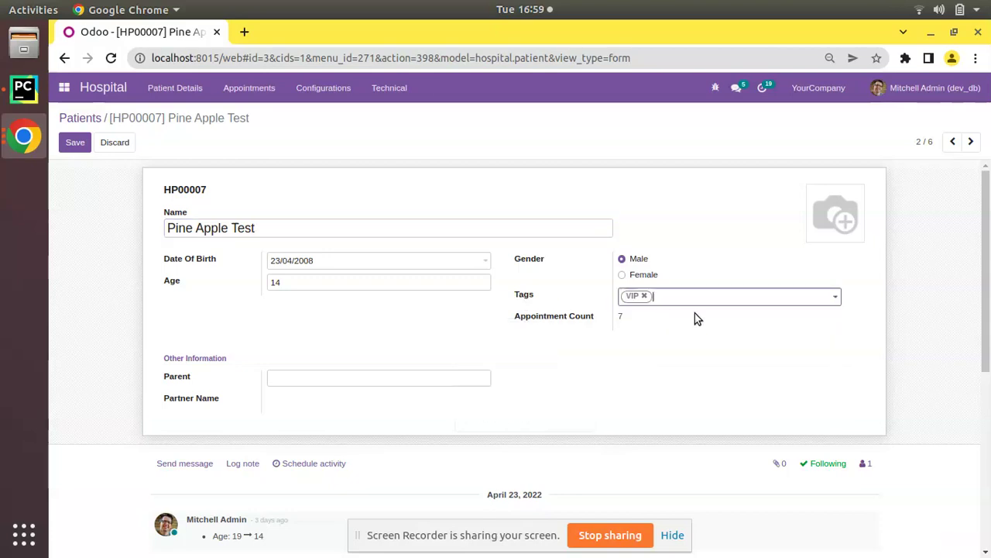
left_click(699, 304)
left_click(700, 319)
left_click(82, 146)
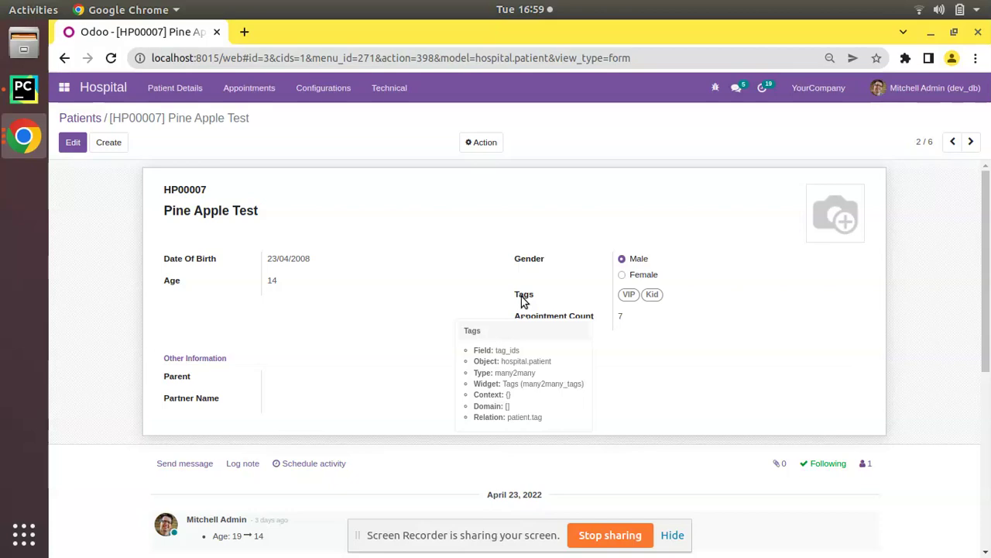
left_click(716, 90)
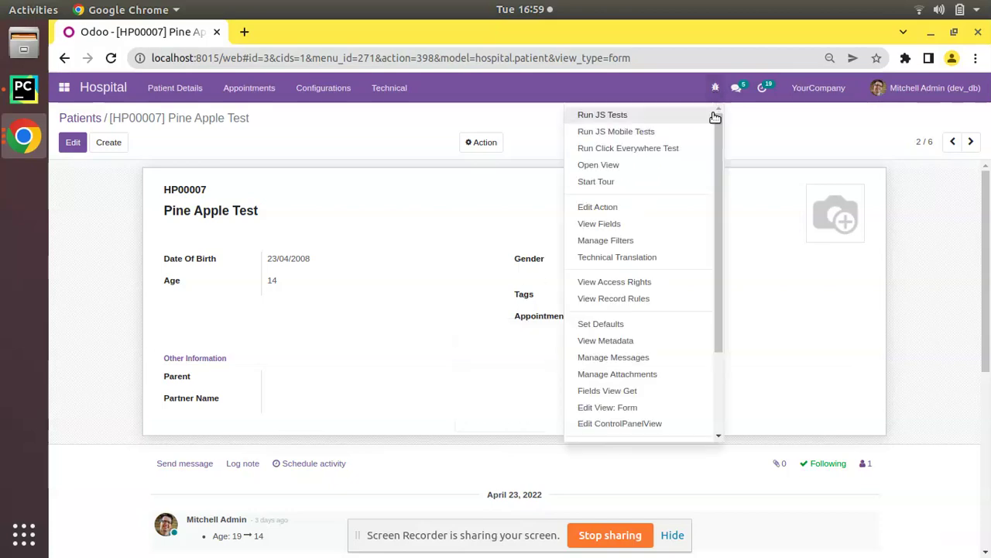
- Delete widget="many2many_tags" from tag_ids in the patient form view, save it, and reload
left_click(623, 410)
scroll(457, 305, "down", 5)
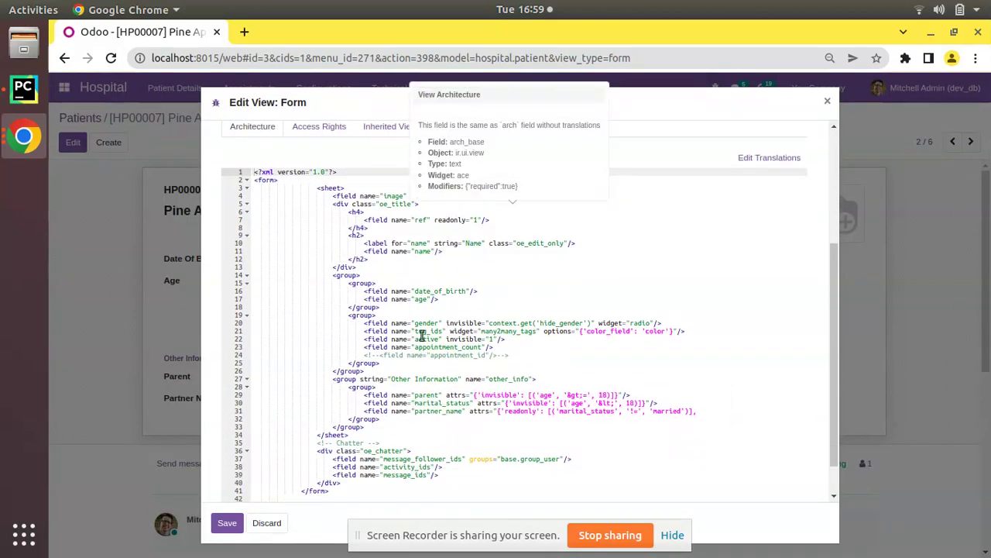
triple_click(424, 332)
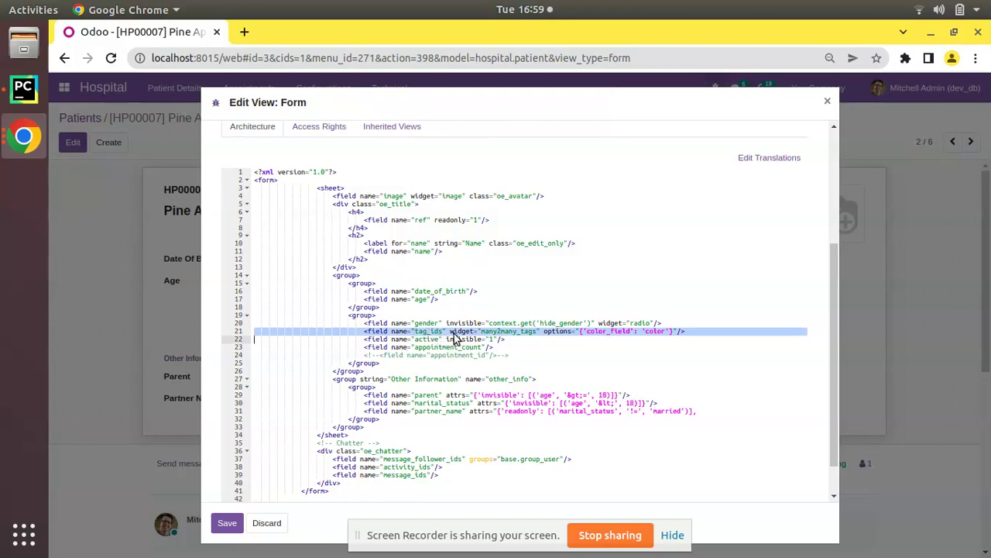
left_click(459, 333)
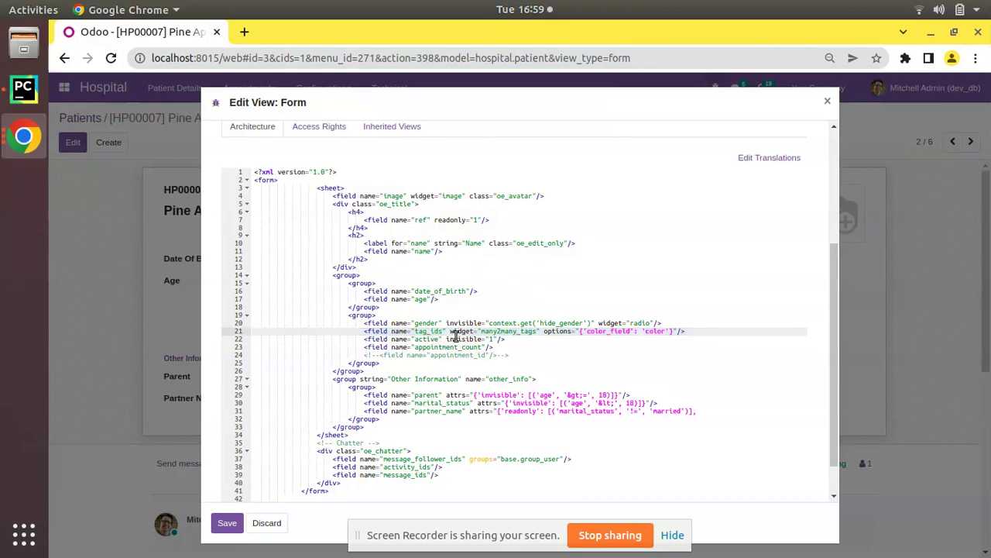
left_click_drag(452, 334, 547, 335)
key("ctrl+c")
key("BackSpace")
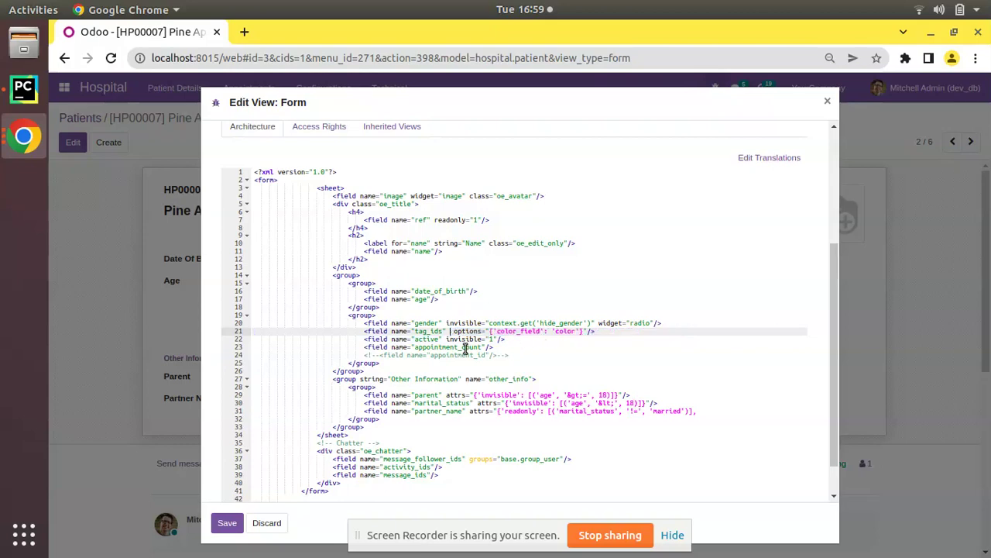
left_click(225, 523)
left_click(109, 61)
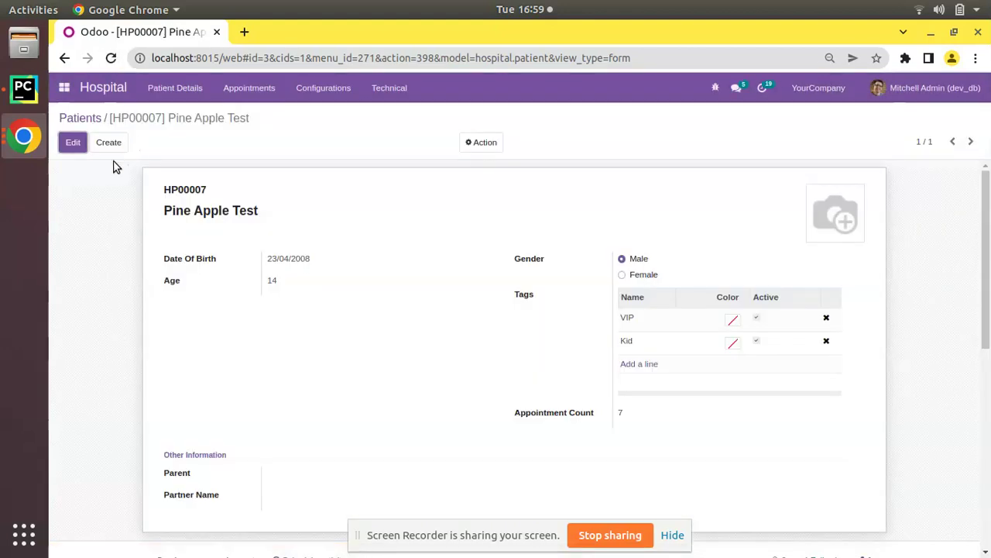
- Remove the VIP row, then add VIP and Adult so Pine Apple Test has VIP, Kid, Adult; save
left_click(69, 142)
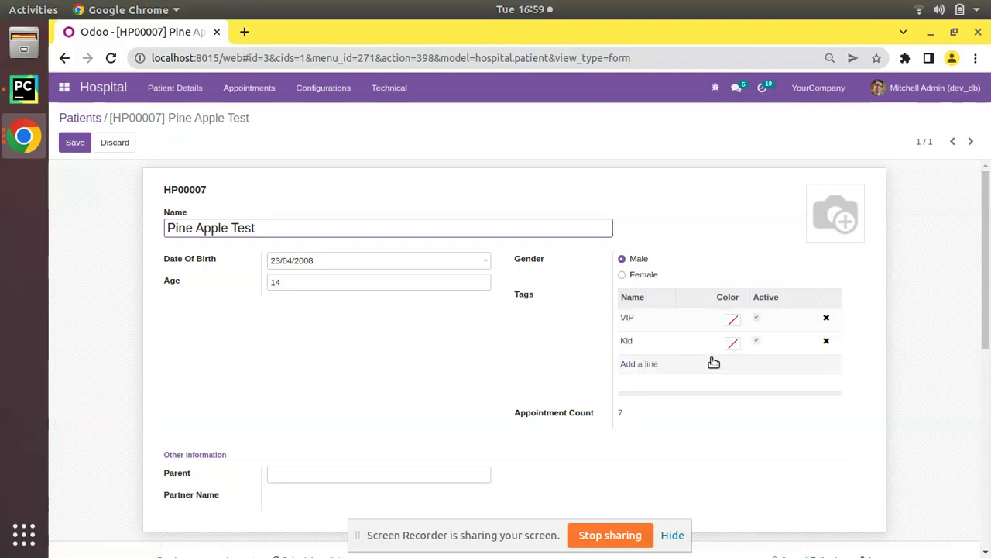
left_click(826, 317)
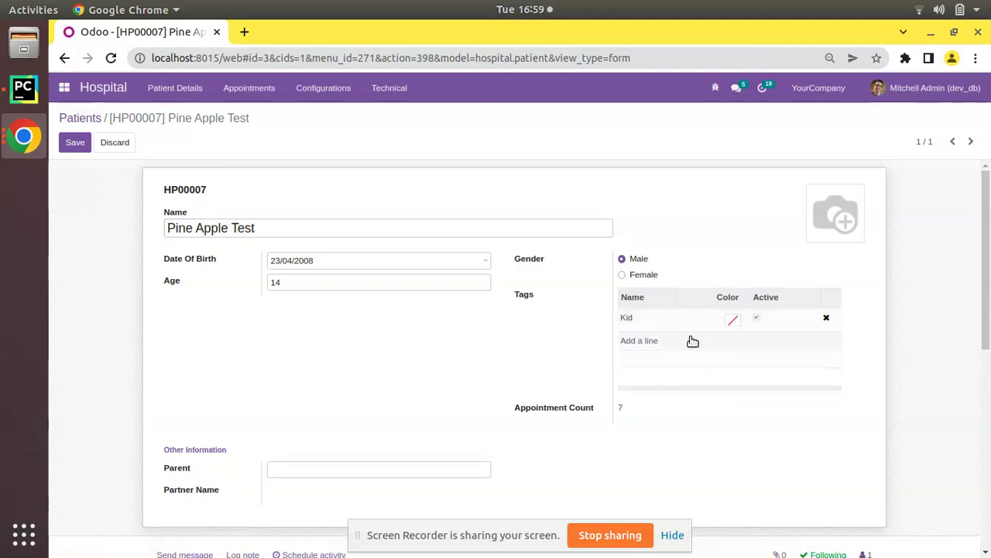
left_click(648, 347)
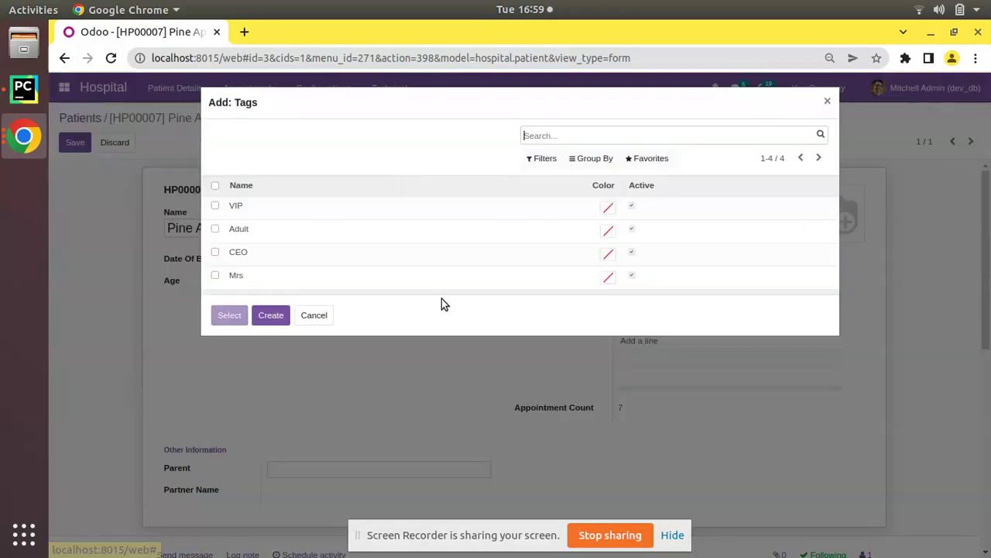
left_click(214, 207)
left_click(214, 229)
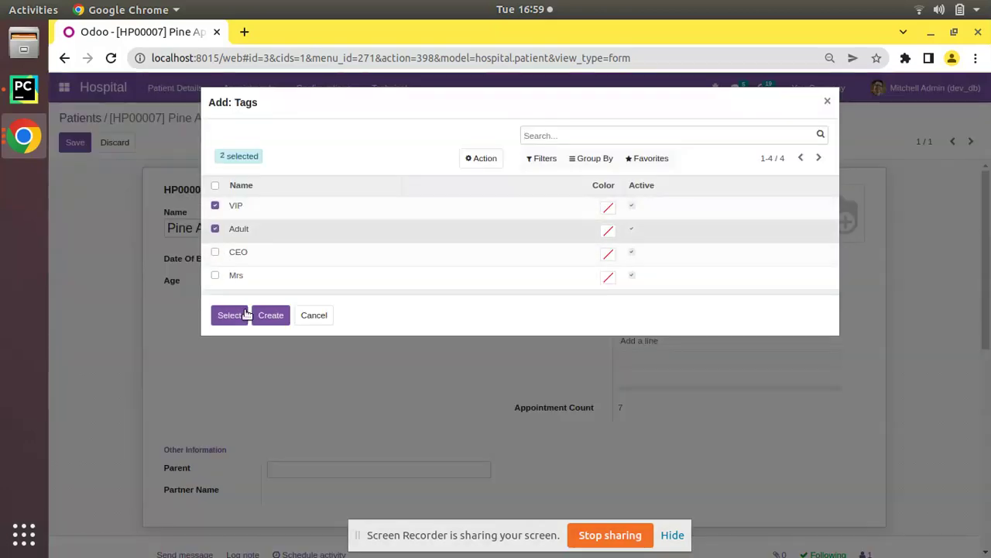
left_click(230, 314)
left_click(75, 145)
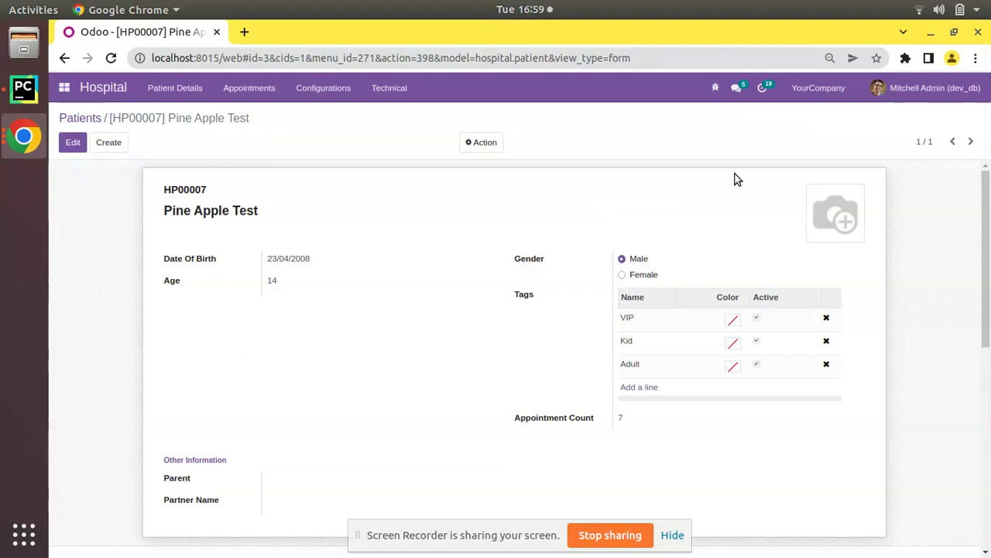
left_click(715, 87)
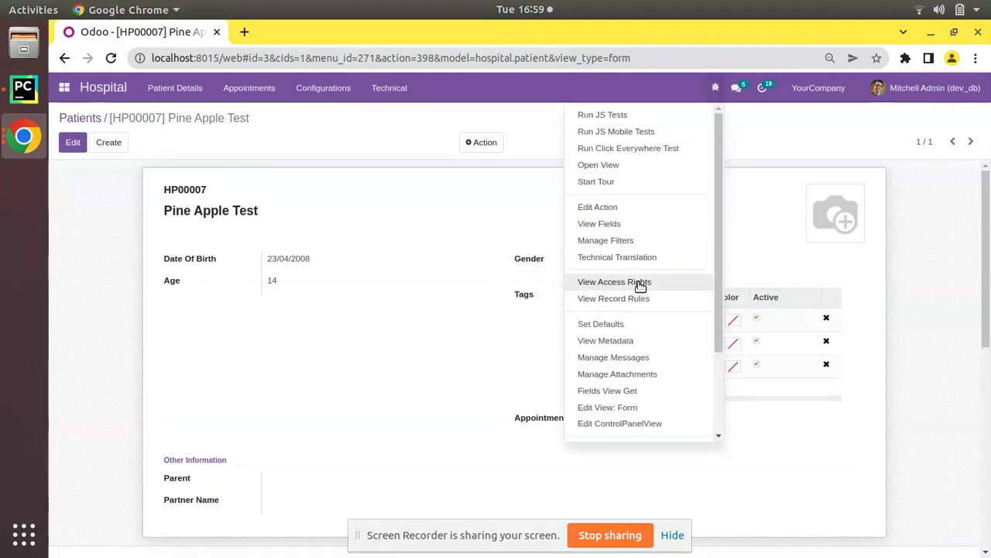
- Paste widget="many2many_tags" back before options on tag_ids, save the view, and reload Odoo
scroll(641, 285, "down", 2)
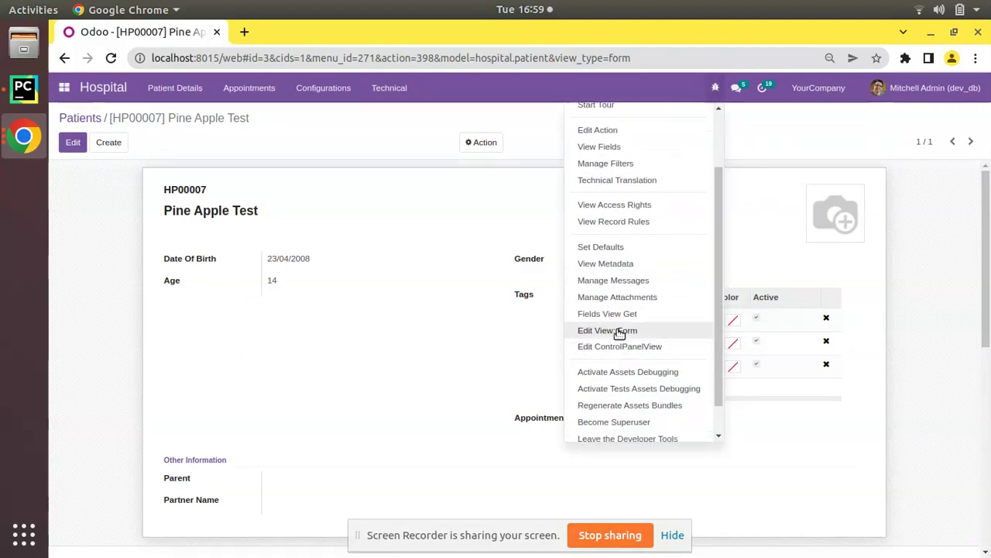
left_click(620, 332)
scroll(471, 362, "down", 3)
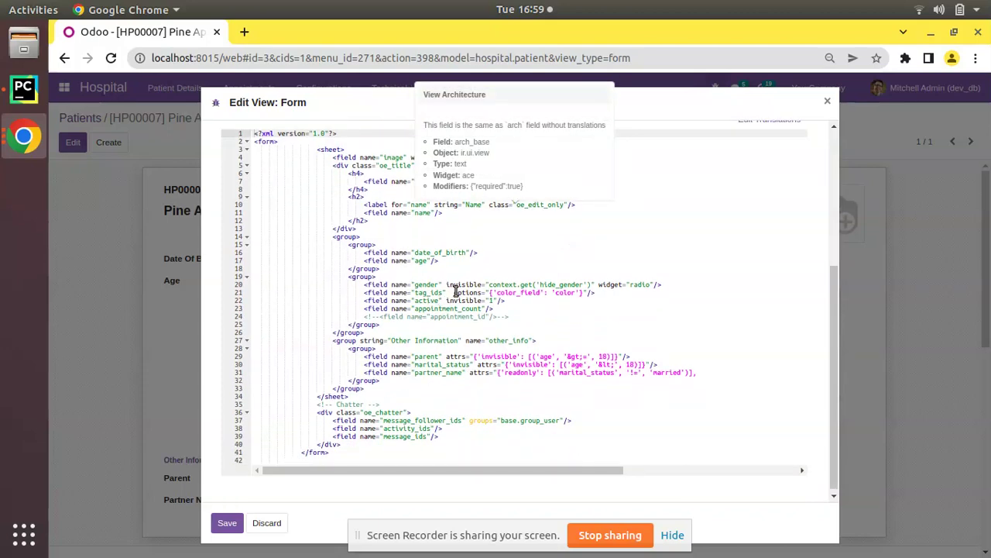
left_click(455, 291)
key("ctrl+v")
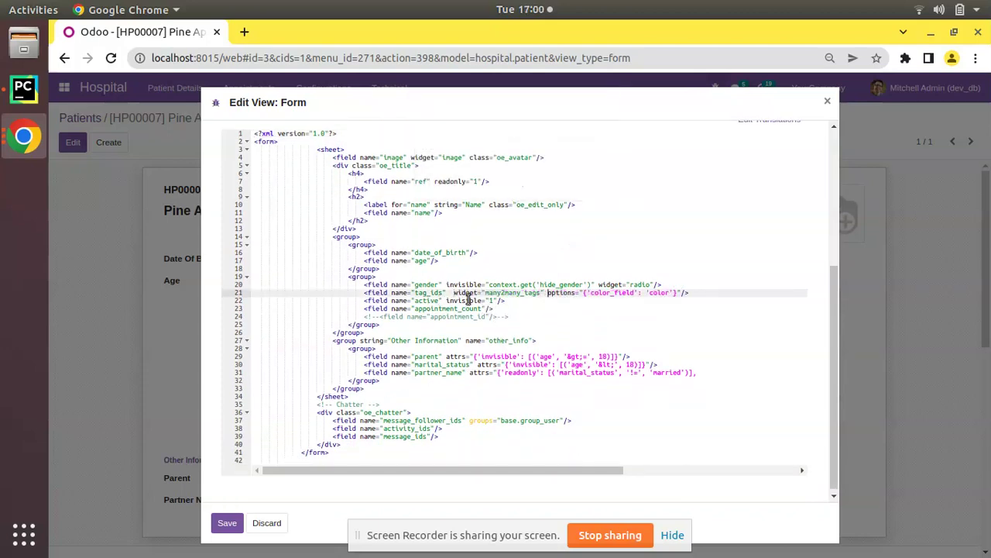
left_click(227, 523)
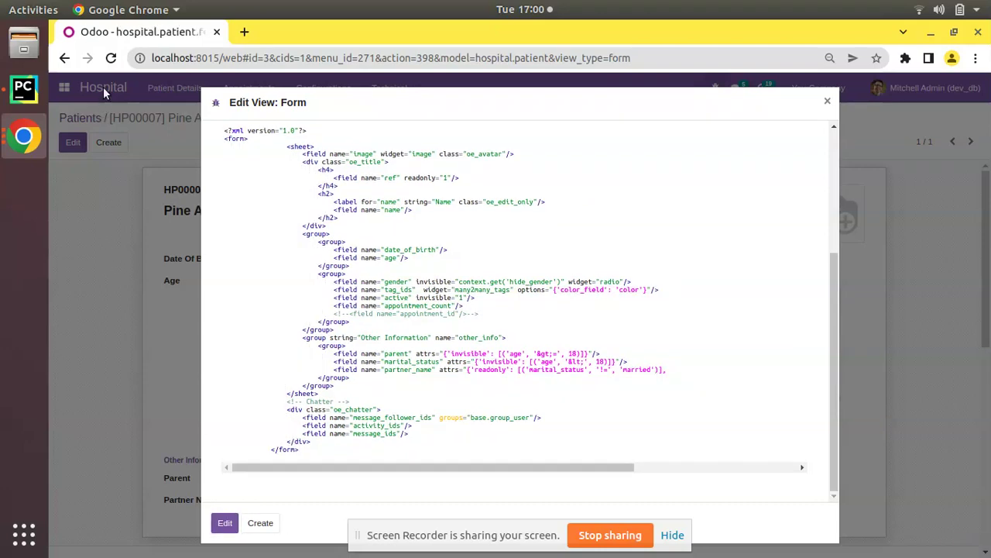
left_click(109, 62)
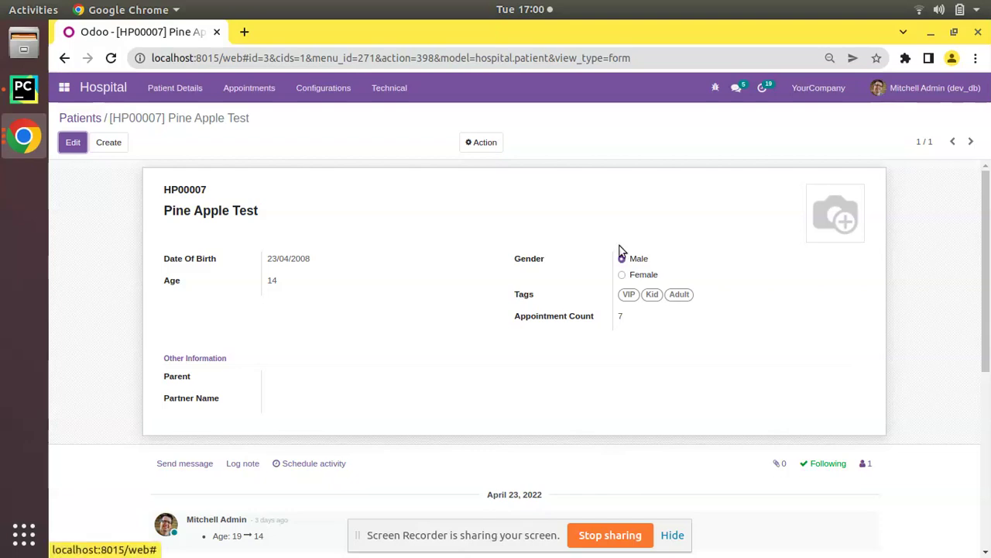
left_click(21, 91)
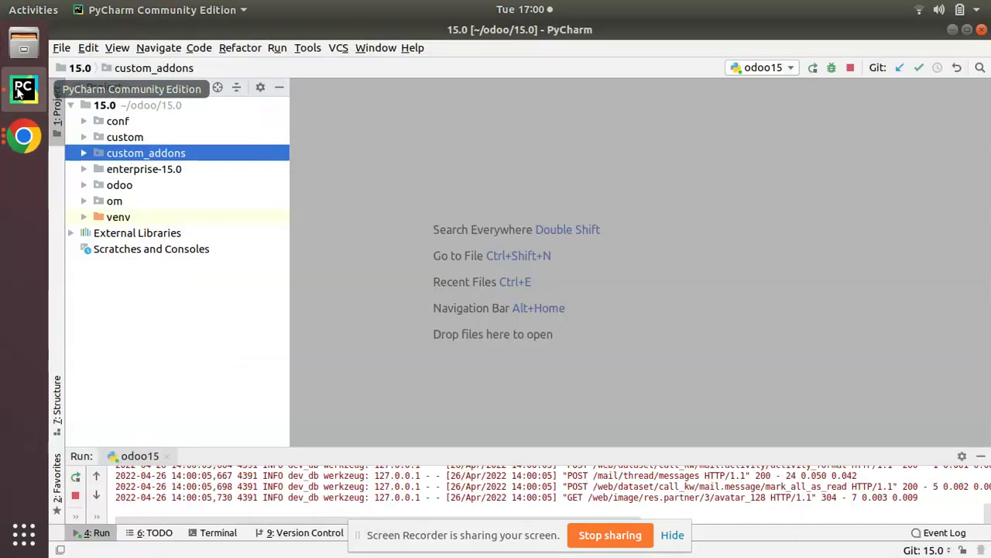
- Open custom_addons/om_hospital/views/patient_view.xml in PyCharm
key("Right")
left_click(162, 168)
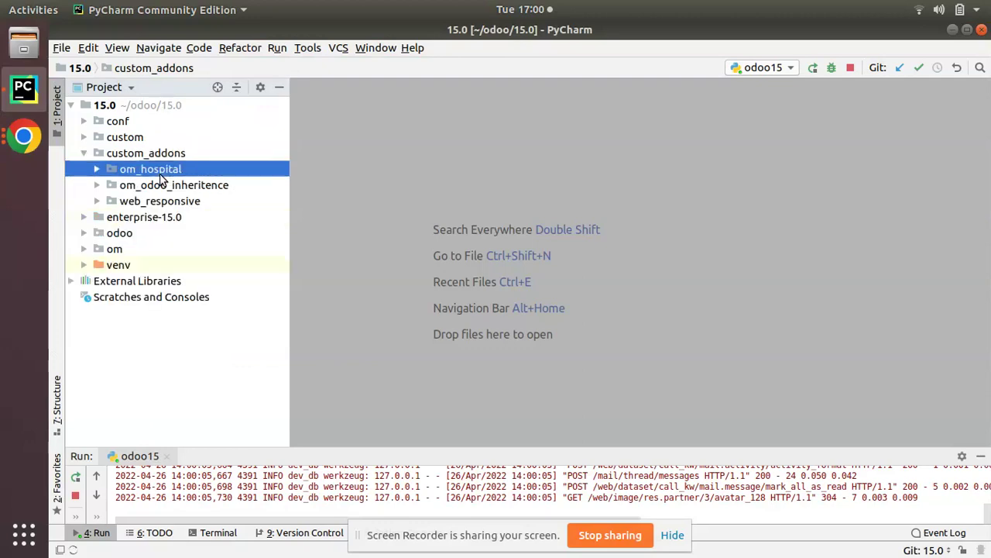
key("Right")
left_click(152, 253)
key("Right")
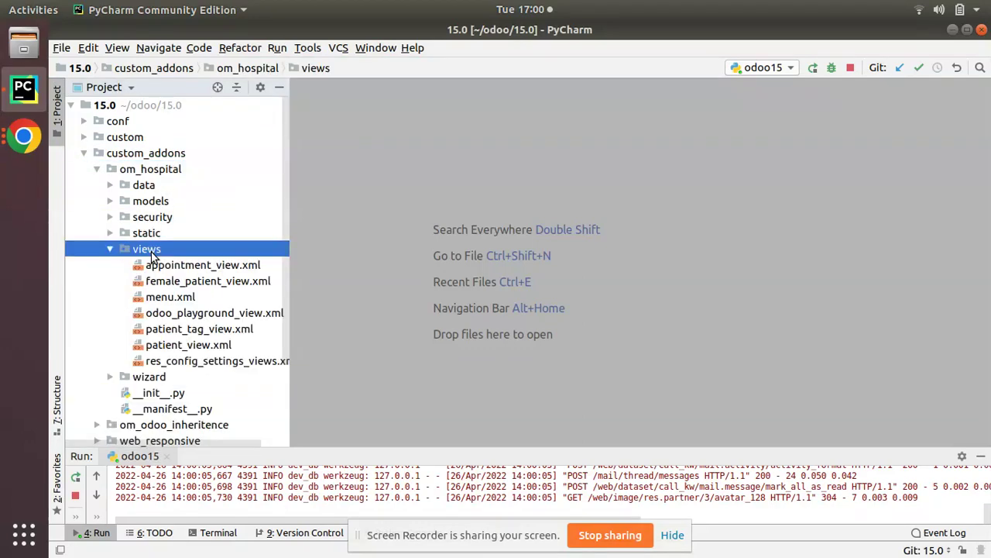
double_click(166, 345)
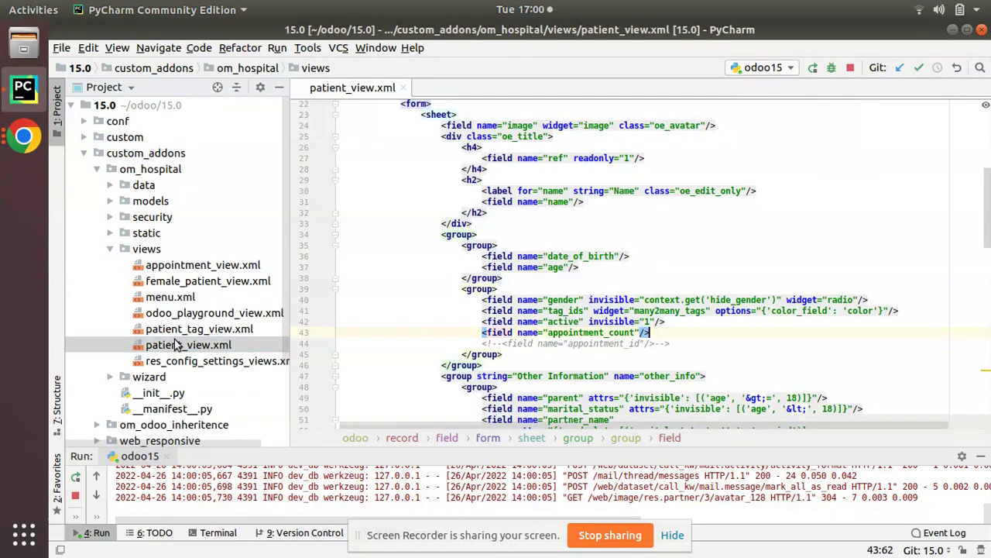
- Change the tag_ids widget on line 41 from many2many_tags to many2many_checkboxes
triple_click(509, 312)
left_click(640, 313)
key("ctrl+w")
key("ctrl+w")
key("BackSpace")
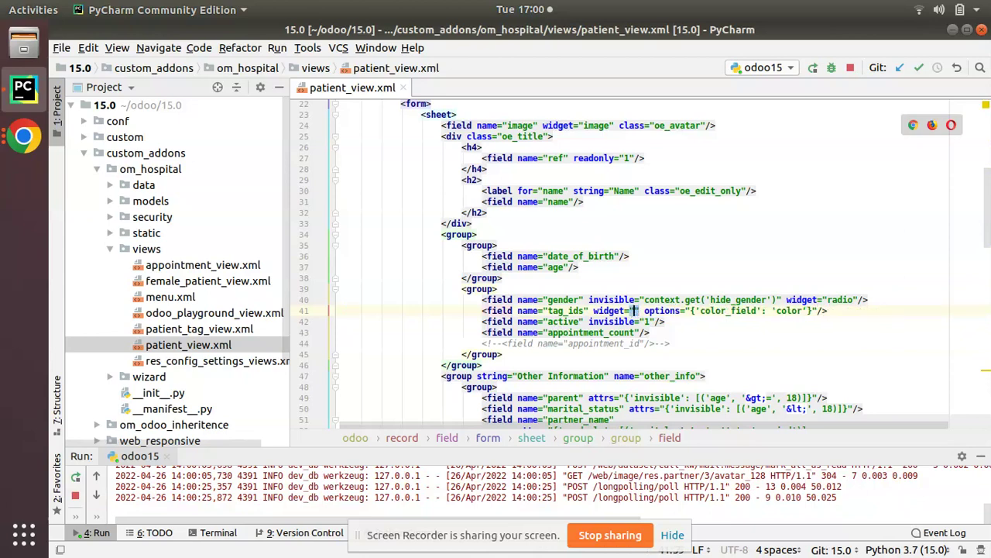
type("many")
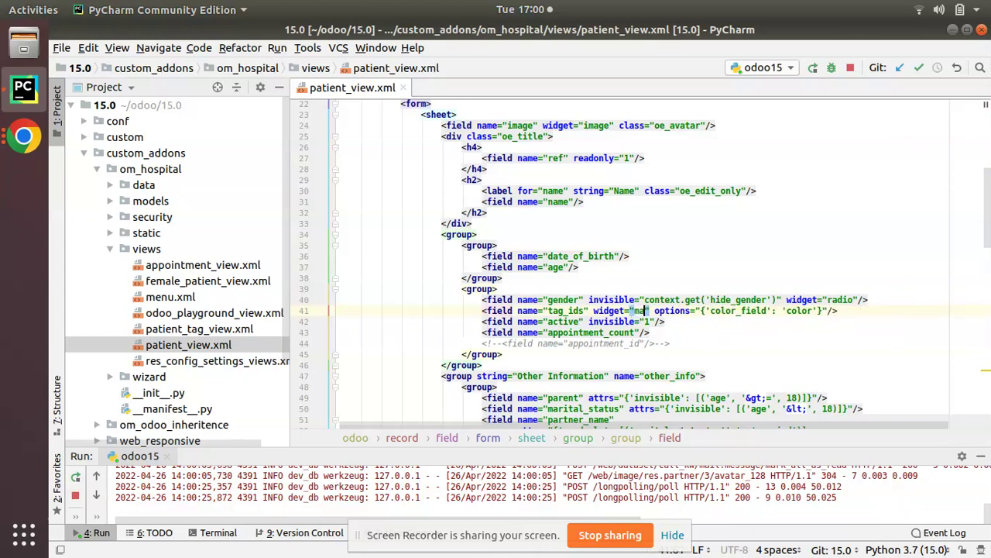
type("2many_")
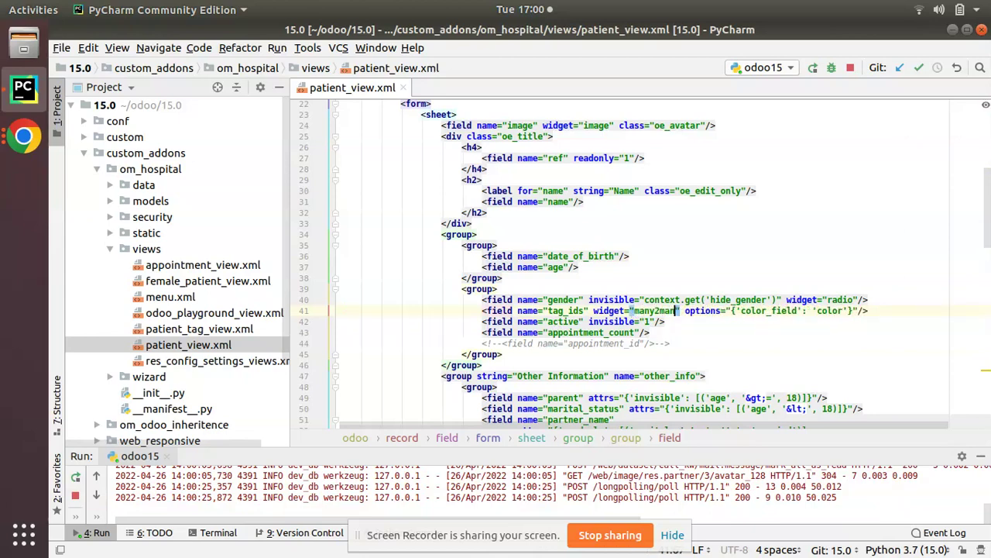
type("check")
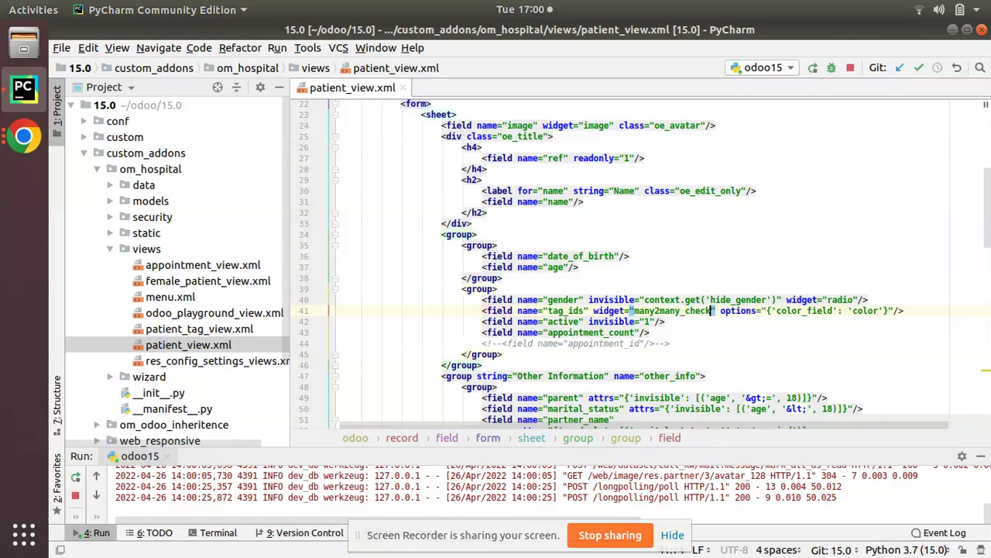
type("boxes")
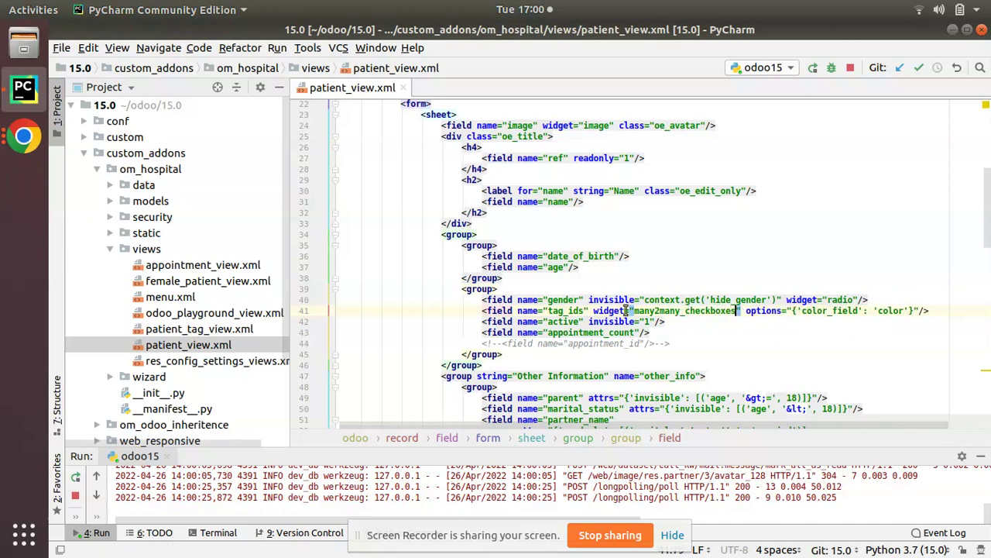
- Return to the Odoo browser window and go to the Apps list
left_click(23, 136)
left_click(125, 123)
left_click(65, 88)
left_click(103, 300)
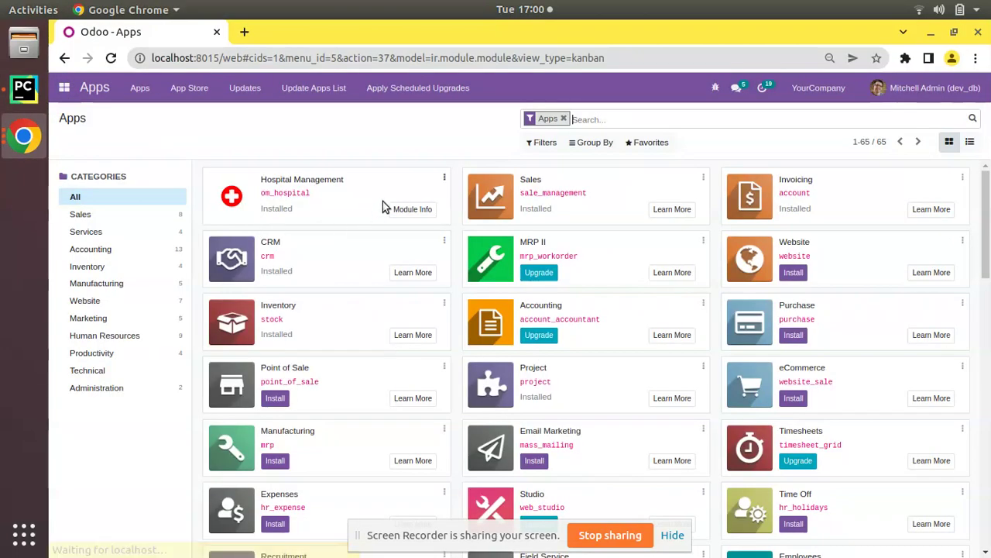
- Upgrade Hospital Management, check Odoo Mates' checkbox tags in edit mode, then open Apple Test
left_click(443, 179)
left_click(423, 216)
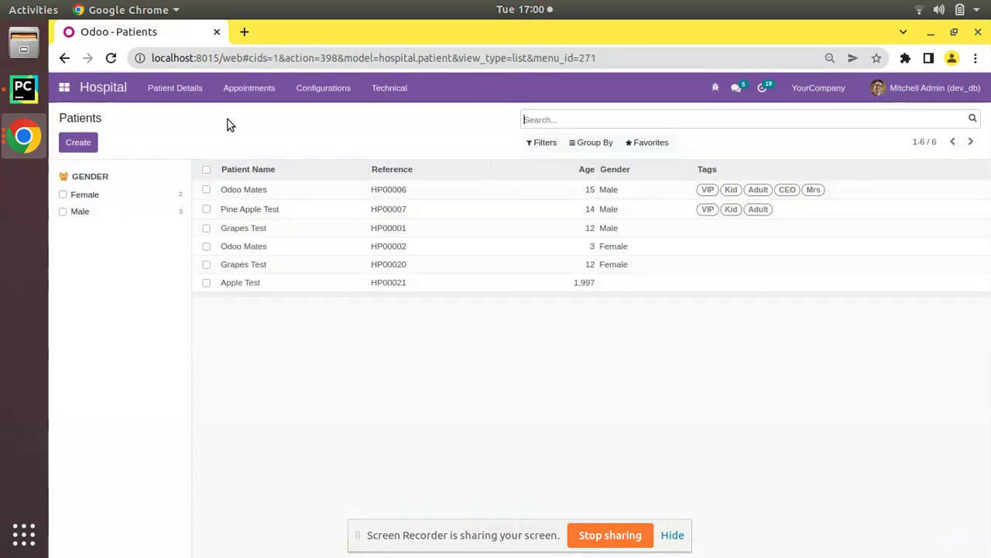
left_click(250, 192)
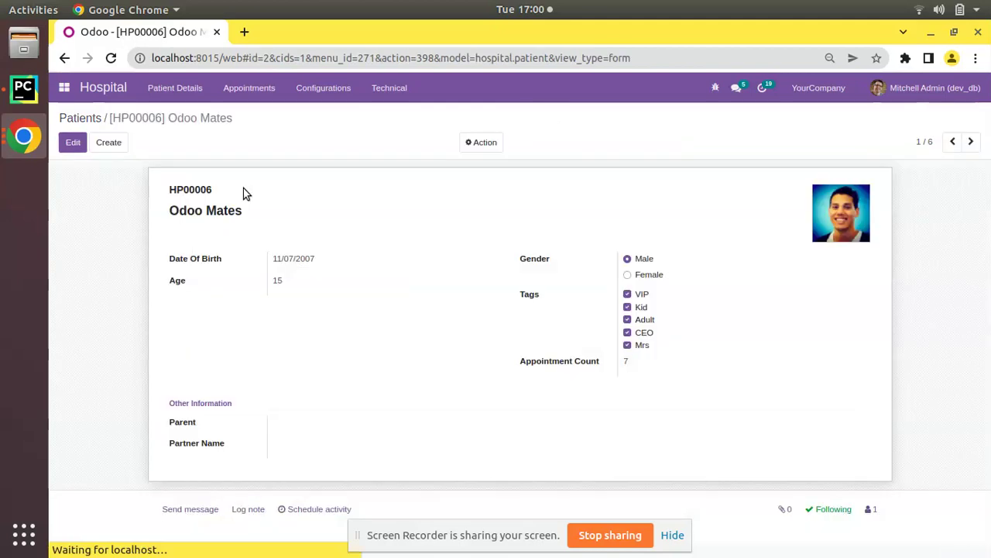
left_click(72, 142)
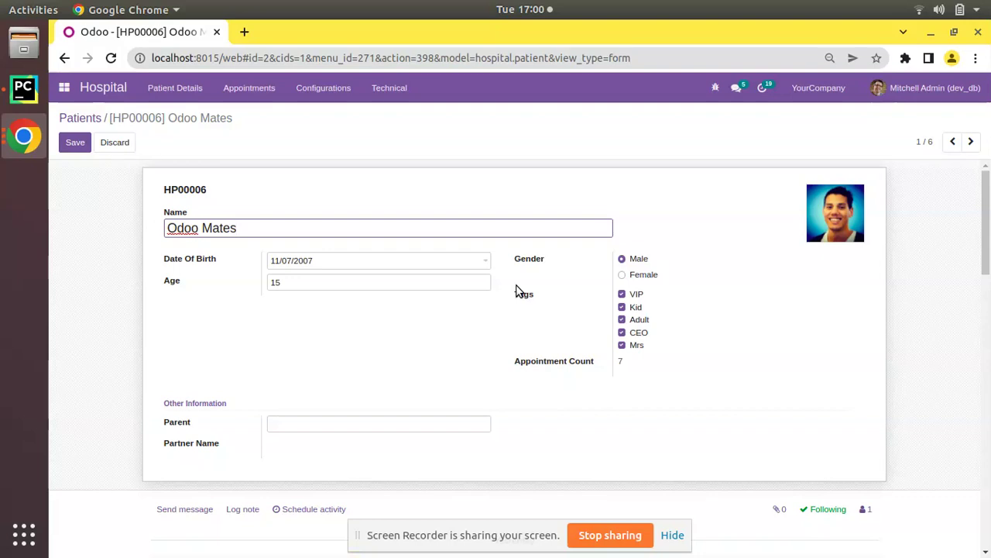
left_click(62, 119)
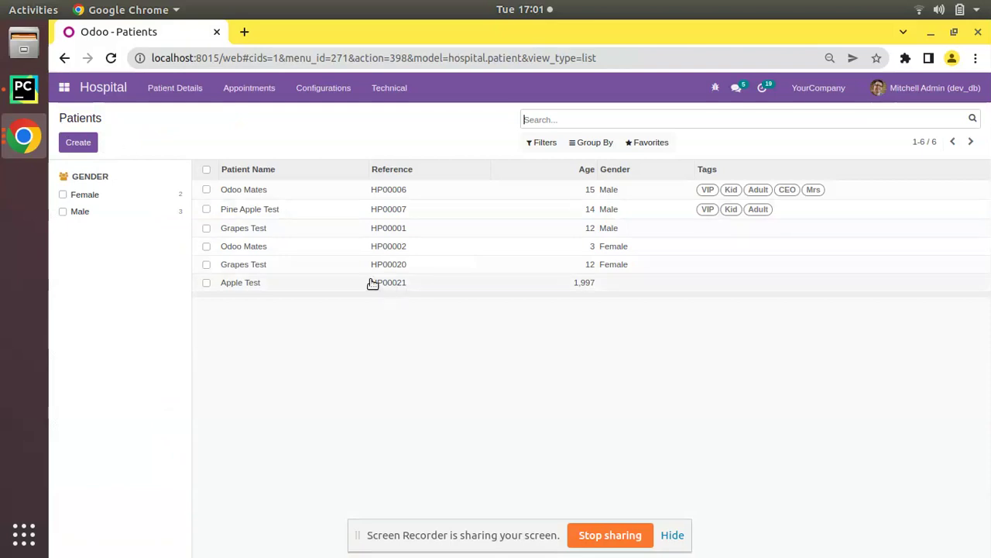
left_click(271, 291)
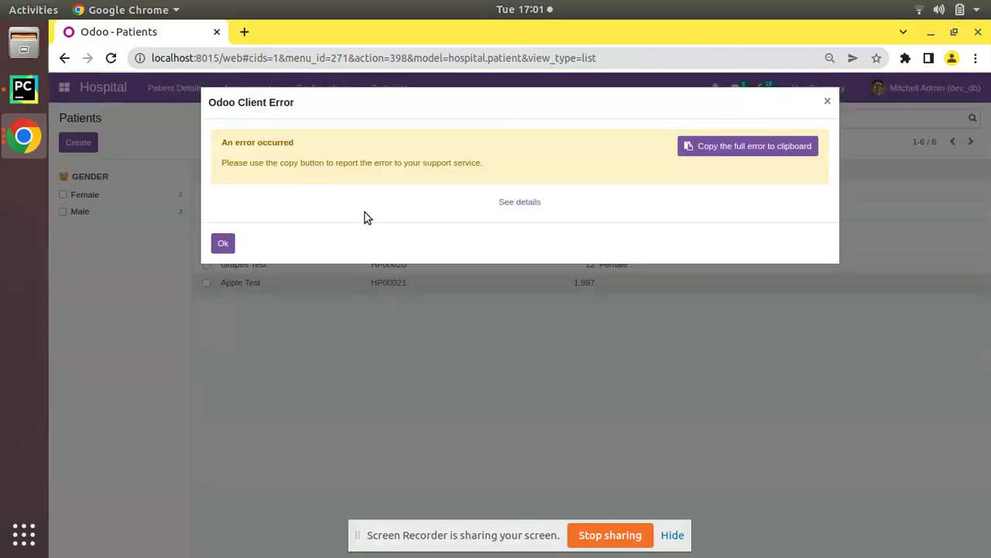
- Read the '0025-04-23' incorrect date error details, dismiss it, and reload Patients with F5
left_click(520, 203)
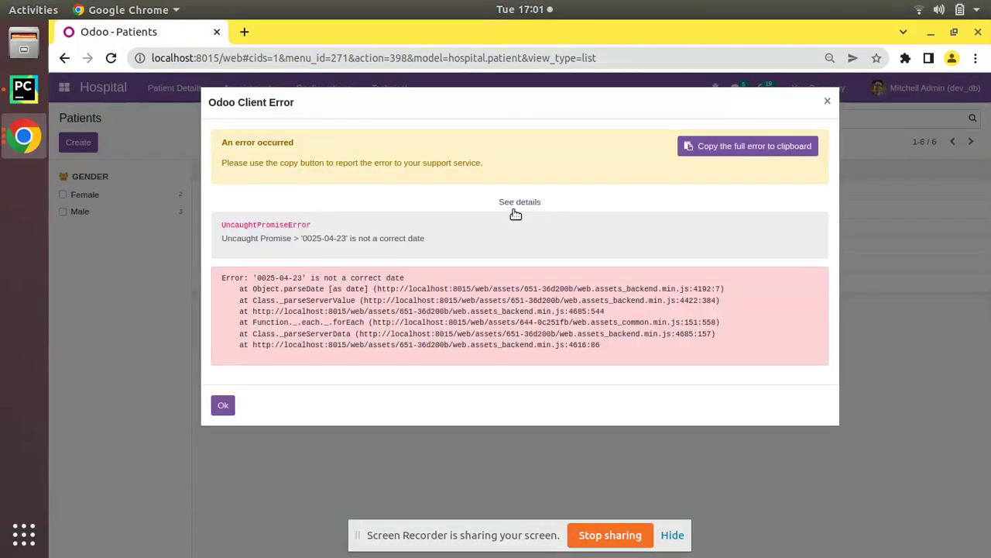
left_click(235, 401)
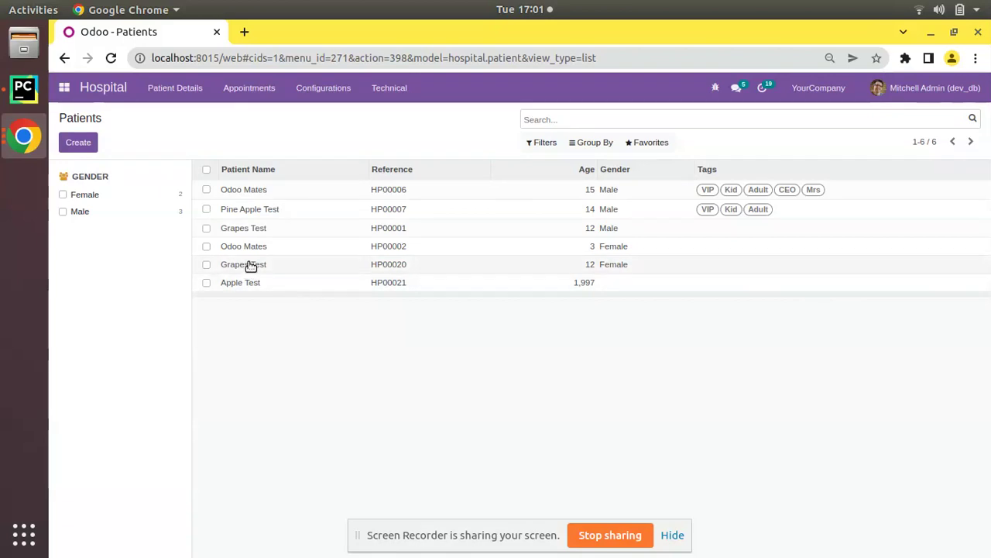
key("F5")
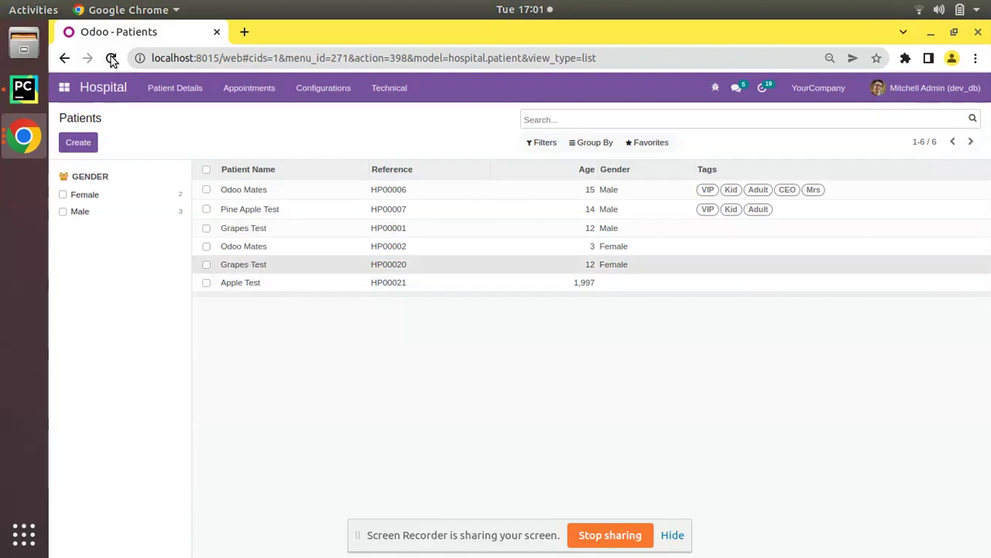
- Open Grapes Test, tick the VIP and Kid tag checkboxes, and save
left_click(248, 271)
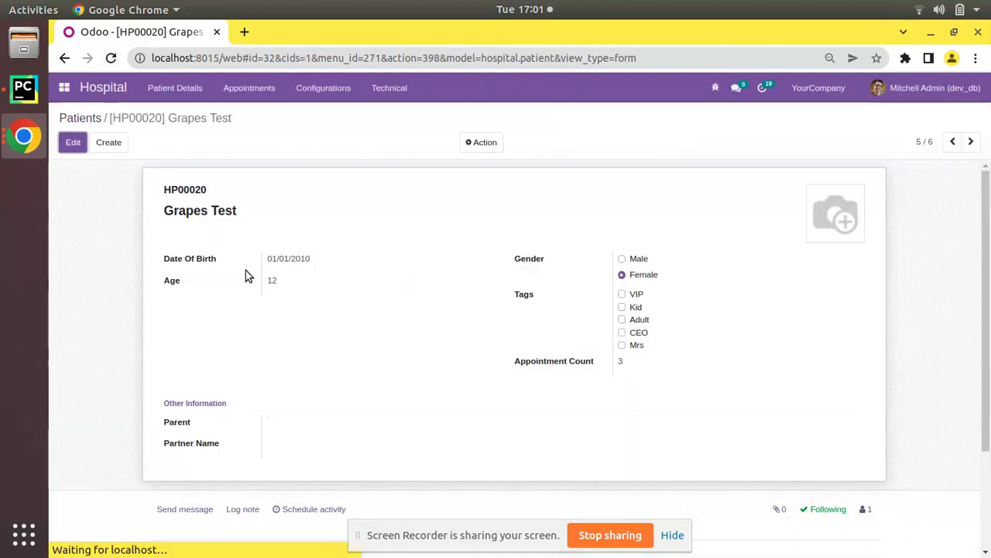
left_click(64, 144)
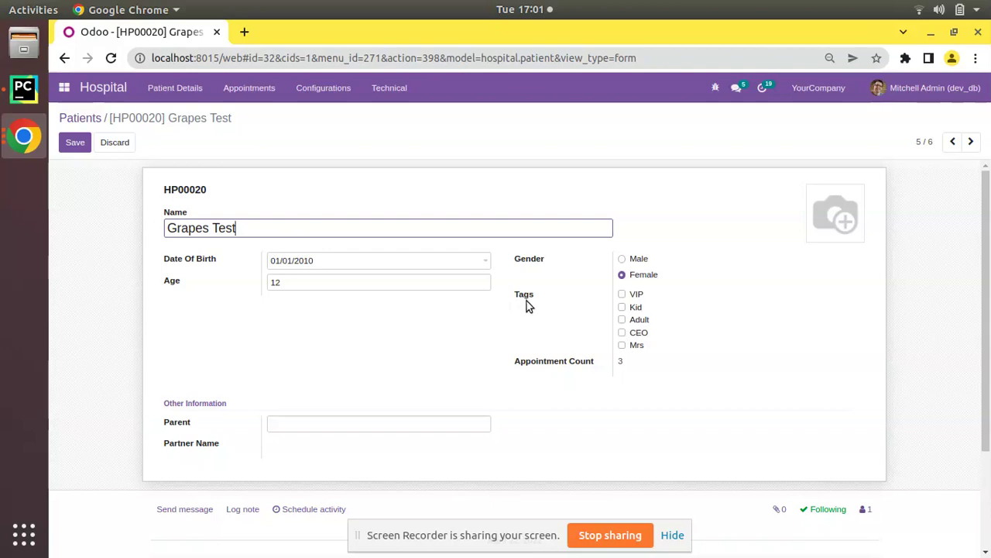
left_click(622, 296)
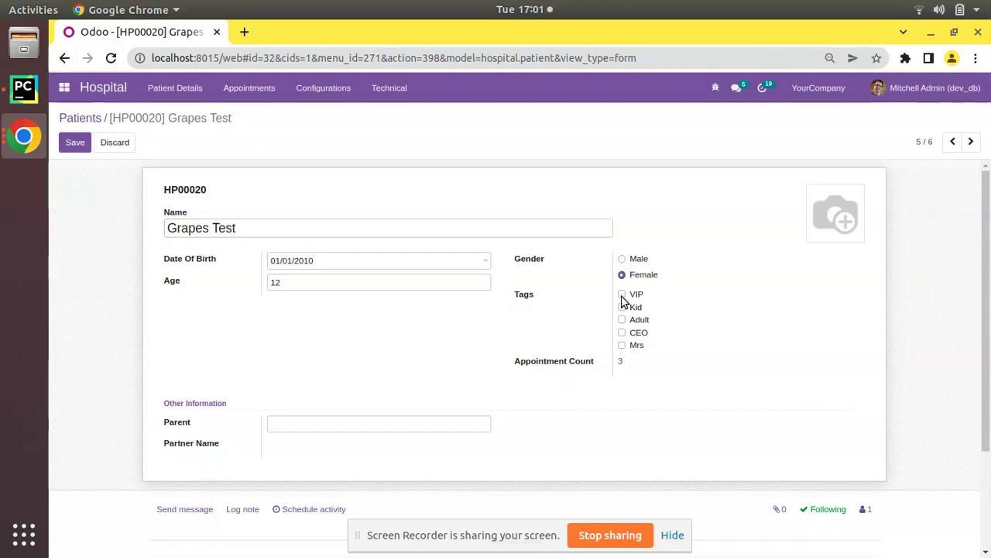
left_click(622, 307)
left_click(74, 142)
- Also tick Adult, CEO and Mrs so all five tags are set, and save
left_click(71, 141)
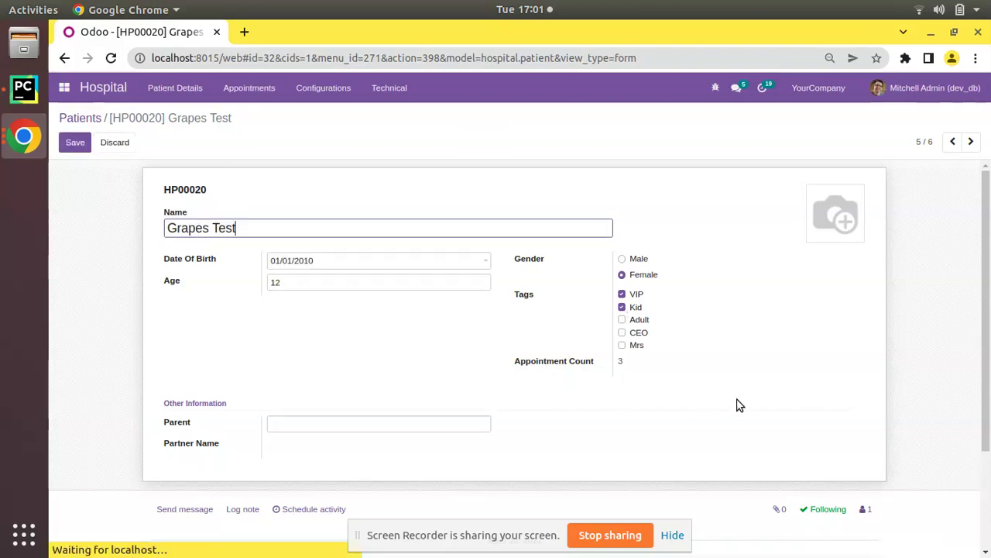
left_click(623, 320)
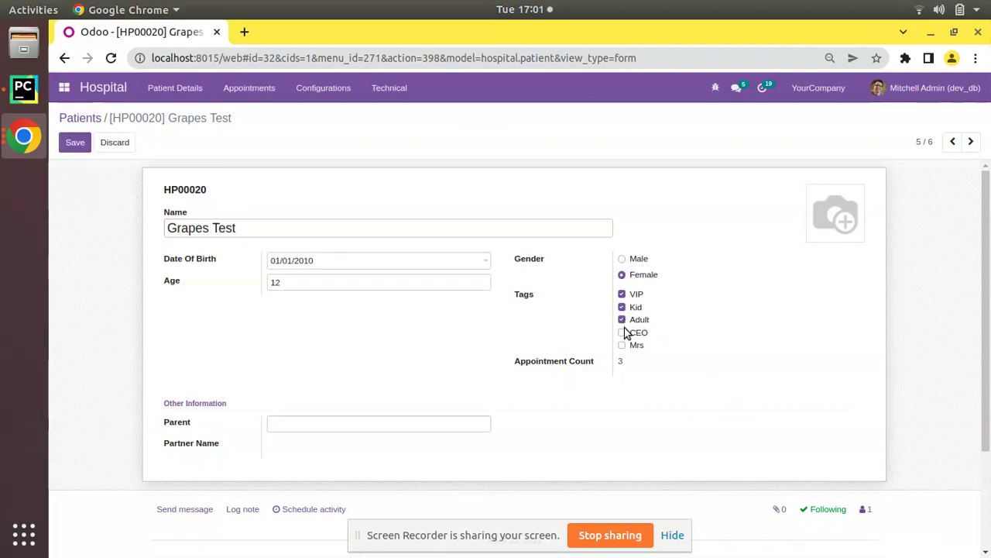
left_click(622, 333)
left_click(621, 345)
left_click(71, 147)
- Untick VIP, Kid and Adult, save with only CEO and Mrs, and reload to confirm
left_click(70, 143)
left_click(622, 295)
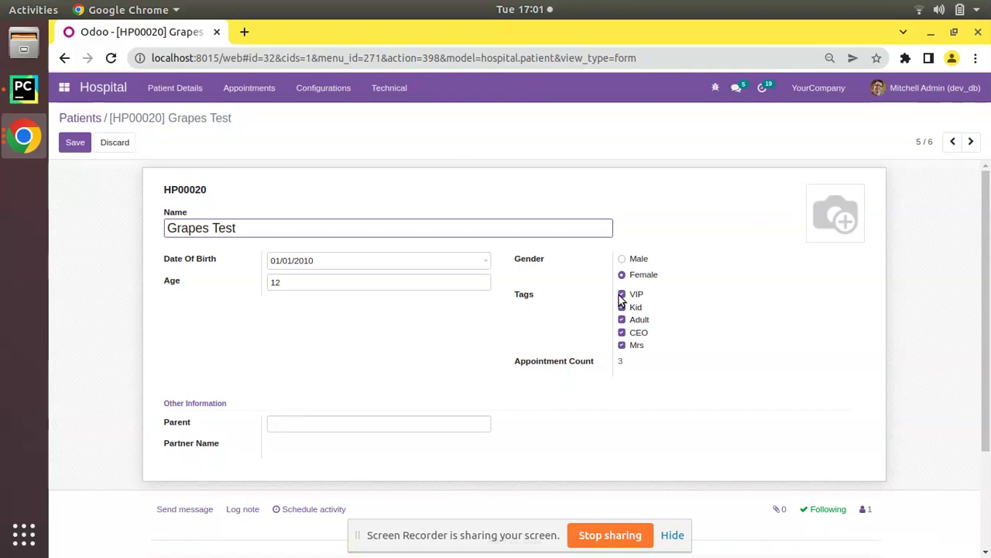
left_click(622, 307)
left_click(622, 320)
left_click(74, 142)
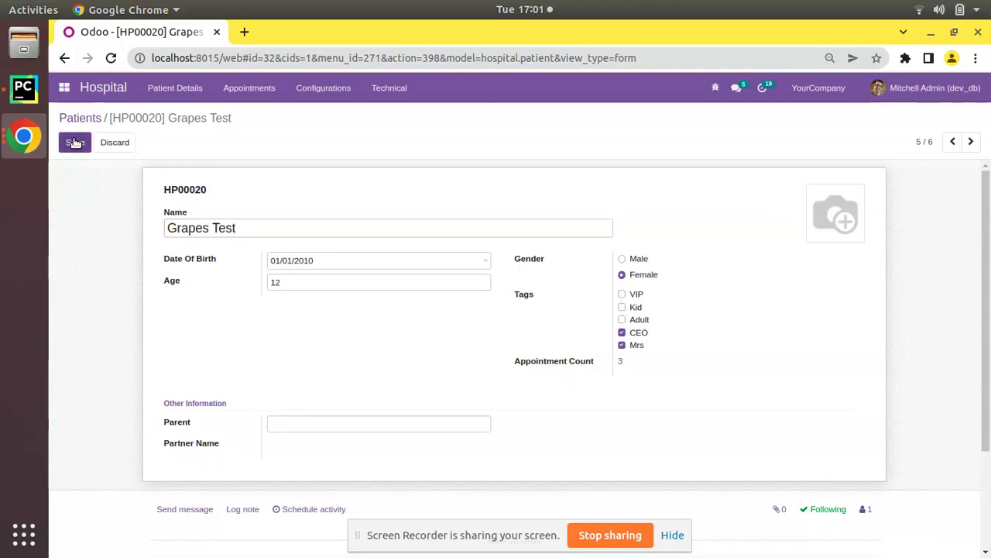
left_click(111, 58)
left_click(73, 142)
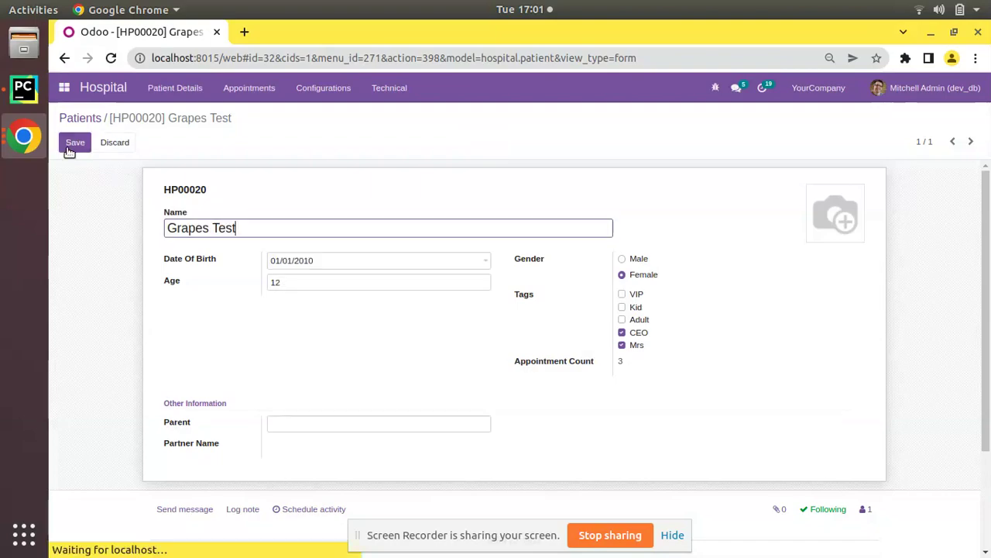
left_click(23, 89)
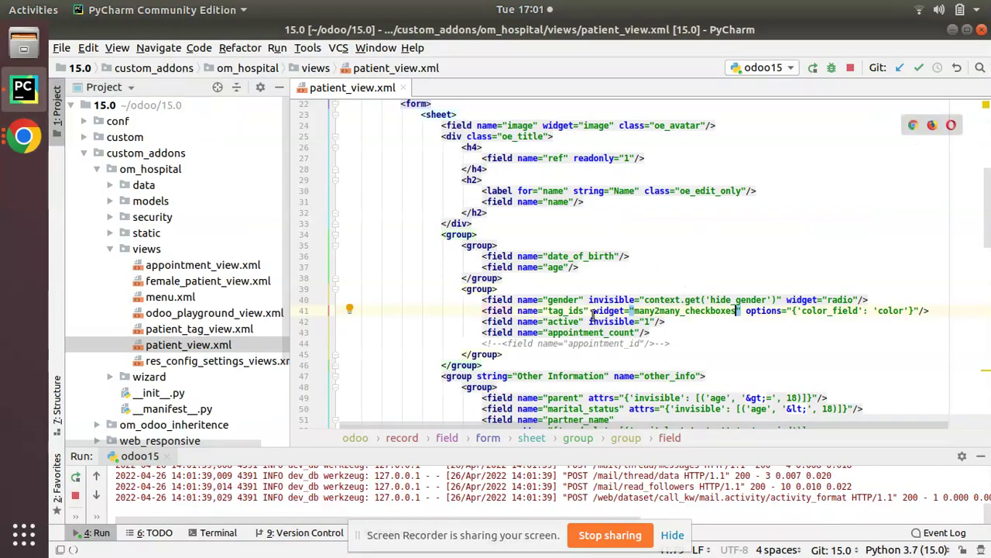
- Select the many2many_checkboxes value on line 41, then return to Odoo's Grapes Test form
double_click(654, 313)
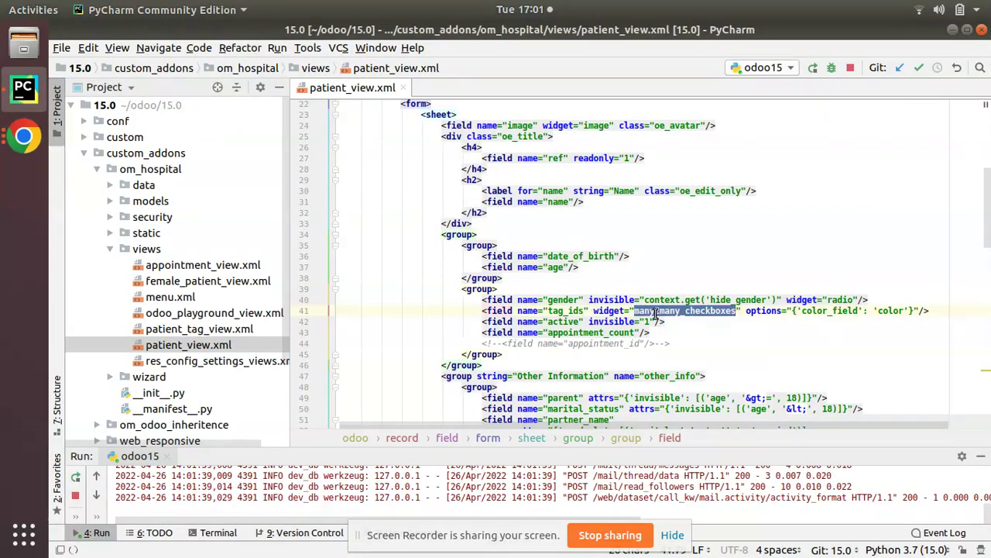
left_click(23, 137)
left_click(194, 123)
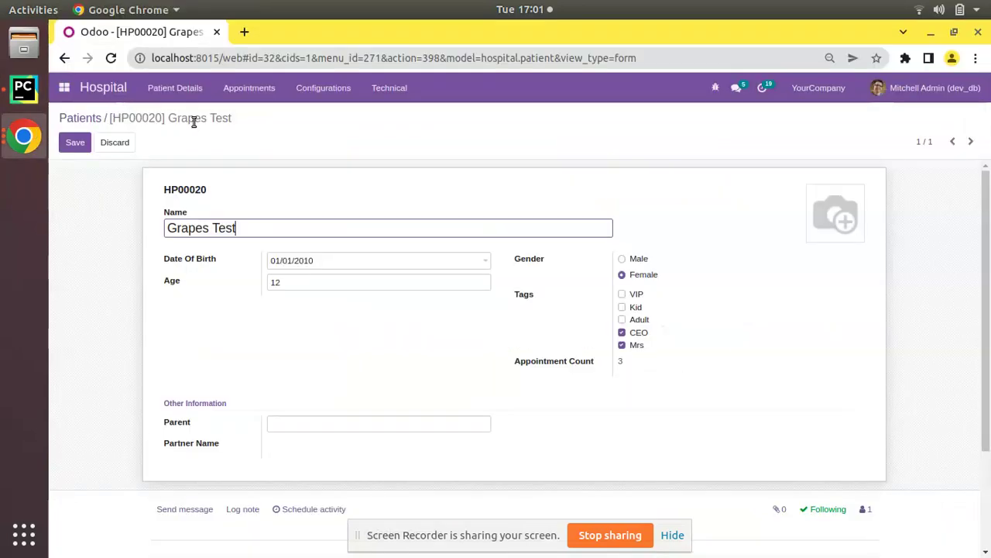